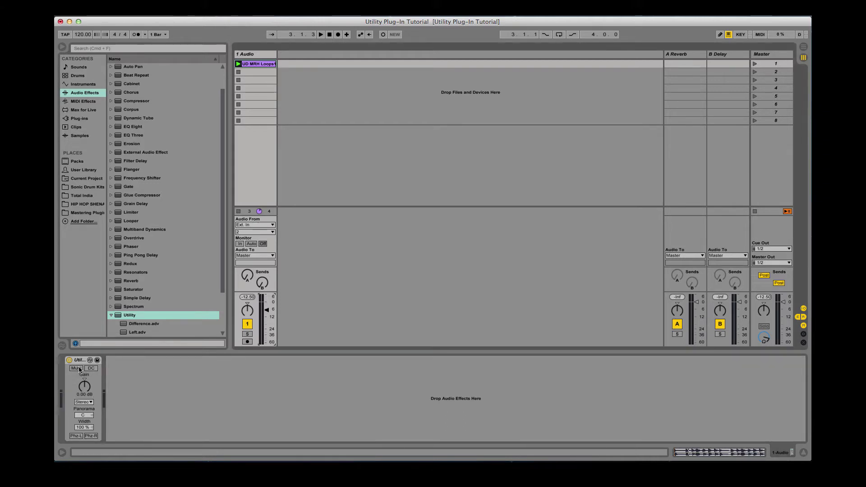
# - Play the loop briefly, then switch on the Utility's DC offset filter
pyautogui.press('space')
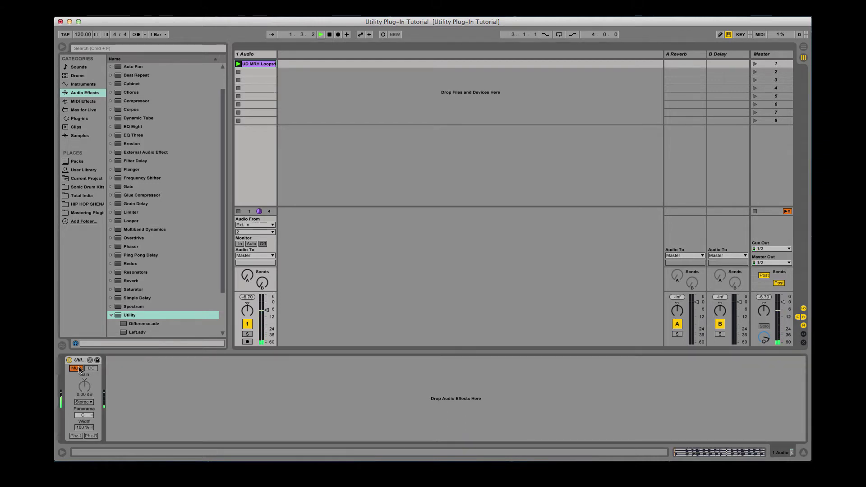
pyautogui.press('space')
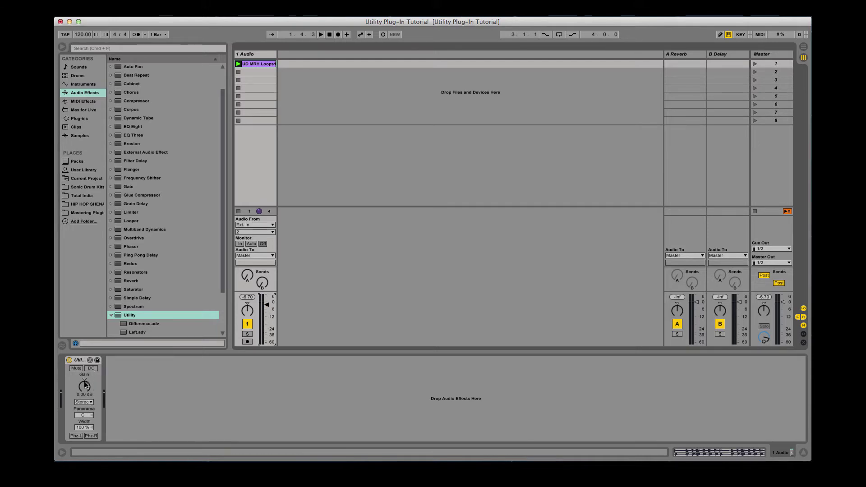
pyautogui.click(92, 369)
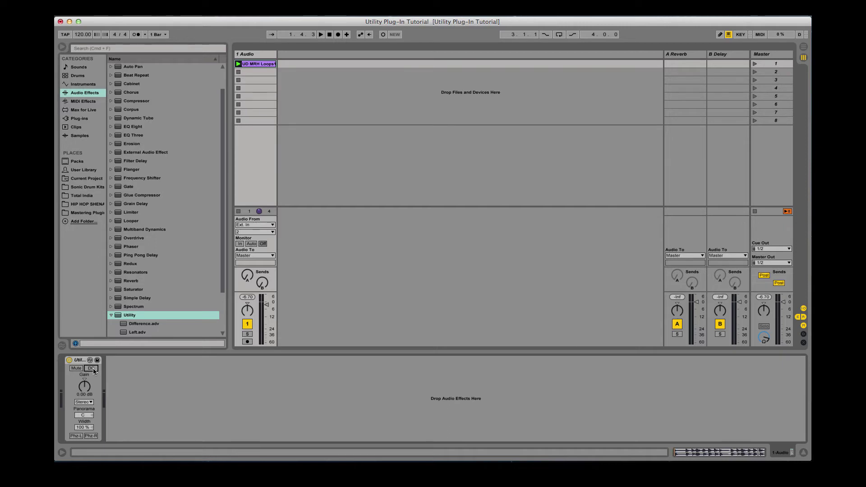
# - Compare raising and lowering Utility Gain against the track volume fader, ending at 0.00 dB
pyautogui.moveTo(83, 396)
pyautogui.mouseDown()
pyautogui.moveTo(83, 382)
pyautogui.moveTo(88, 403)
pyautogui.moveTo(85, 382)
pyautogui.mouseUp()
pyautogui.moveTo(266, 304)
pyautogui.mouseDown()
pyautogui.moveTo(266, 330)
pyautogui.moveTo(267, 310)
pyautogui.mouseUp()
pyautogui.moveTo(84, 391); pyautogui.dragTo(85, 393)
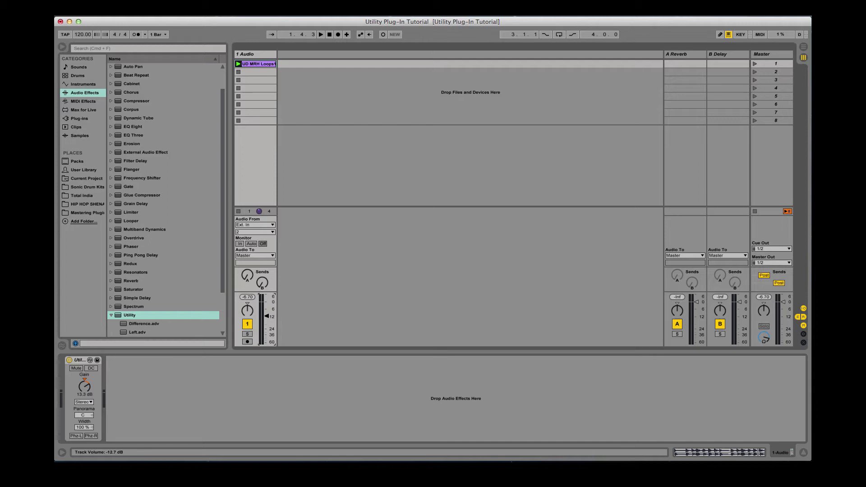
pyautogui.moveTo(269, 307); pyautogui.dragTo(269, 305)
pyautogui.moveTo(92, 397)
pyautogui.mouseDown()
pyautogui.moveTo(92, 369)
pyautogui.moveTo(93, 401)
pyautogui.moveTo(107, 392)
pyautogui.mouseUp()
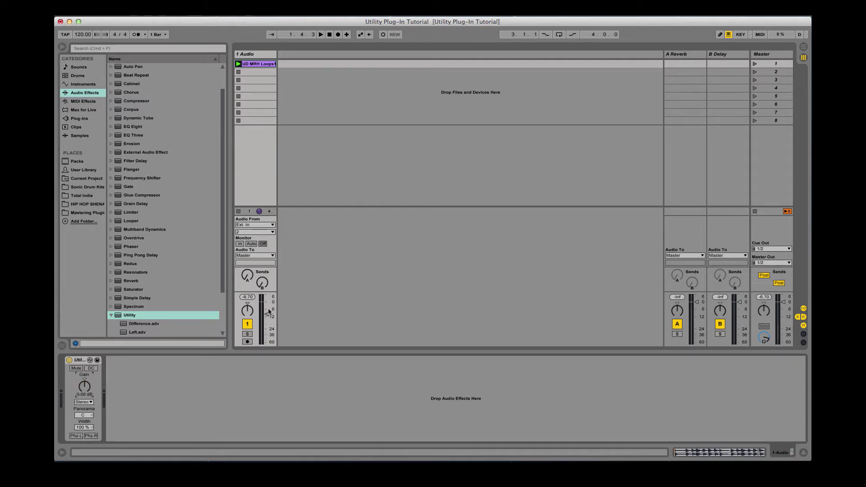
pyautogui.click(89, 402)
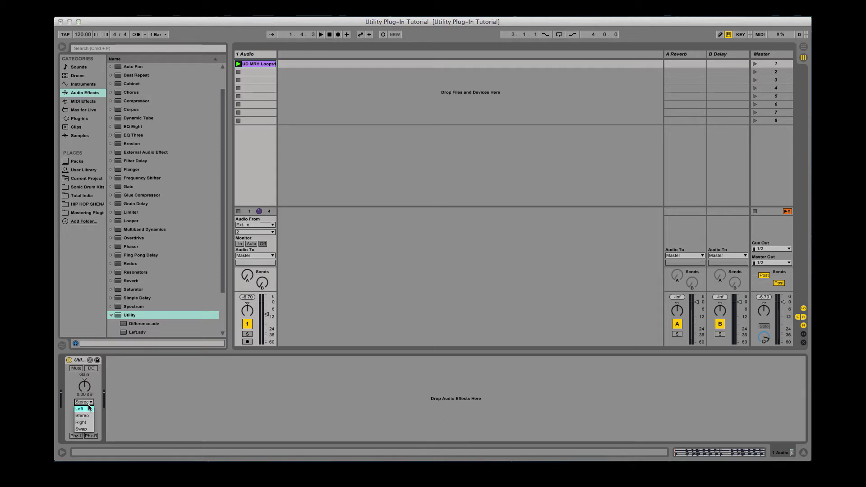
pyautogui.click(91, 403)
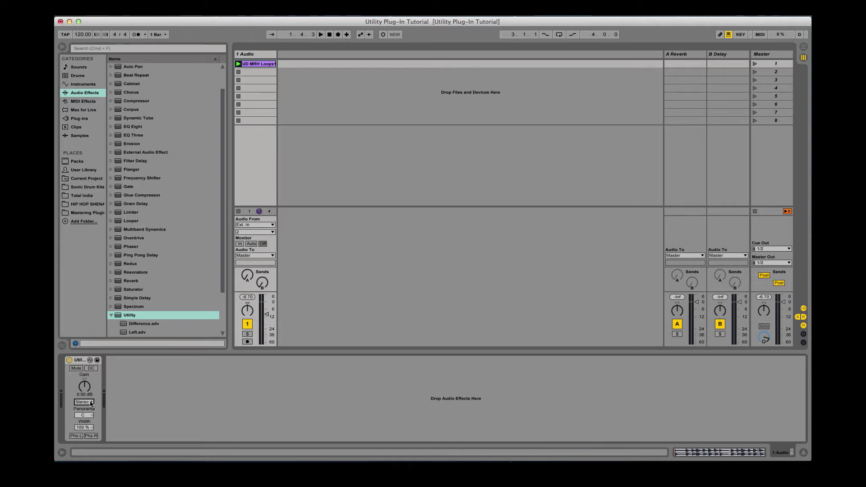
pyautogui.click(91, 402)
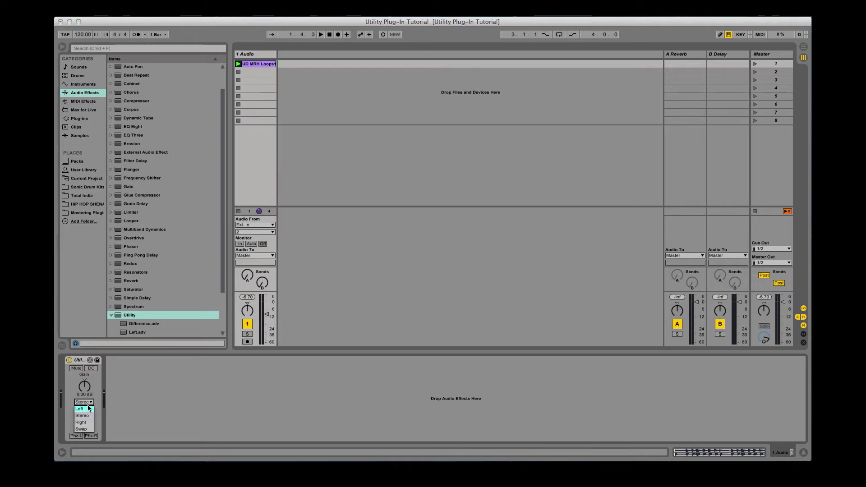
pyautogui.click(89, 408)
pyautogui.click(90, 402)
pyautogui.click(89, 408)
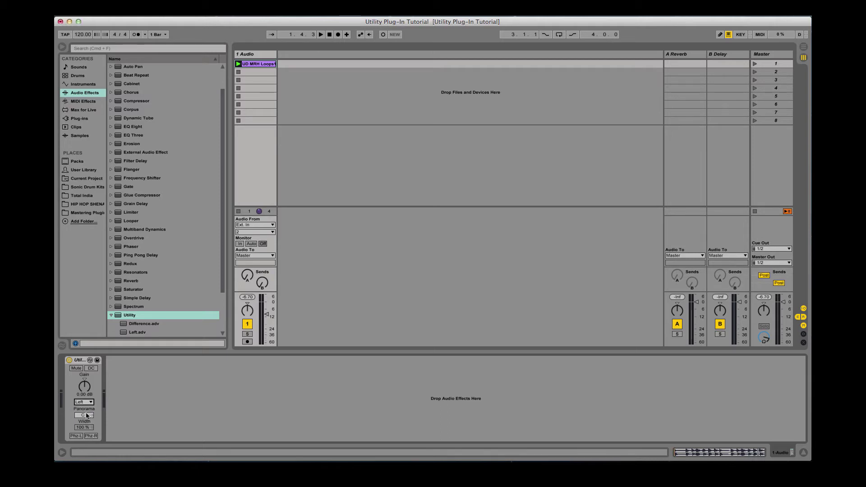
pyautogui.click(90, 402)
pyautogui.click(88, 411)
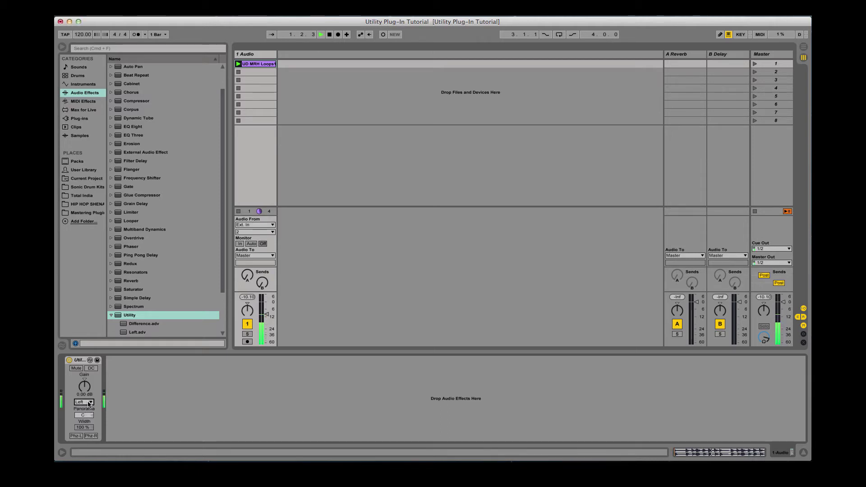
pyautogui.click(89, 403)
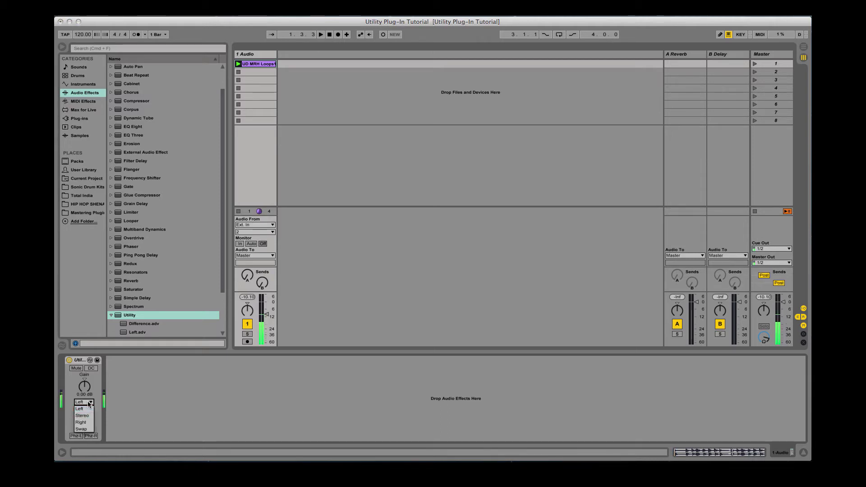
pyautogui.click(86, 429)
pyautogui.press('space')
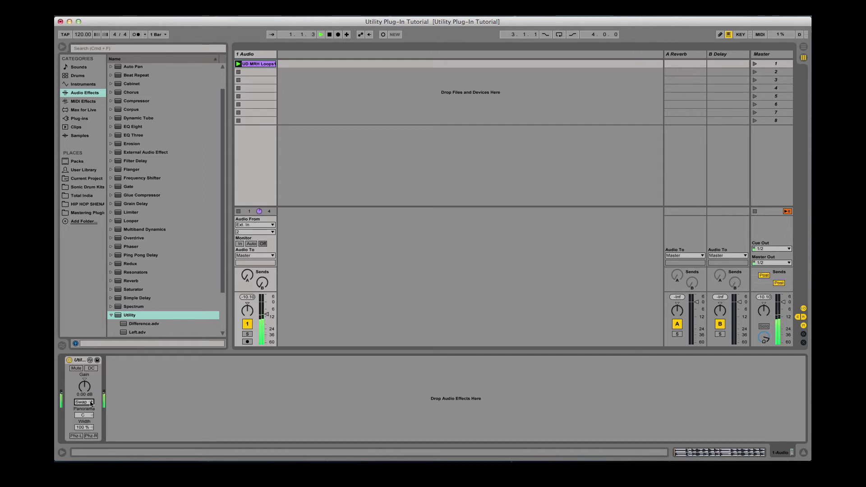
pyautogui.click(90, 403)
pyautogui.click(89, 416)
pyautogui.press('space')
pyautogui.click(90, 402)
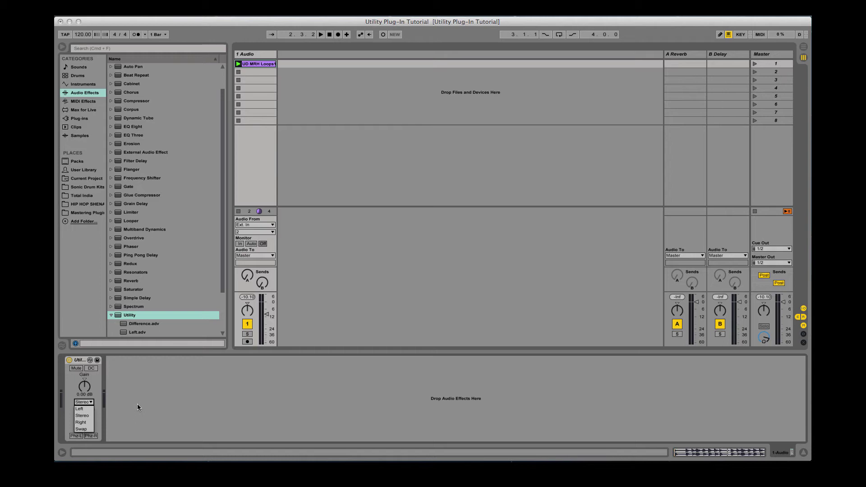
pyautogui.click(85, 409)
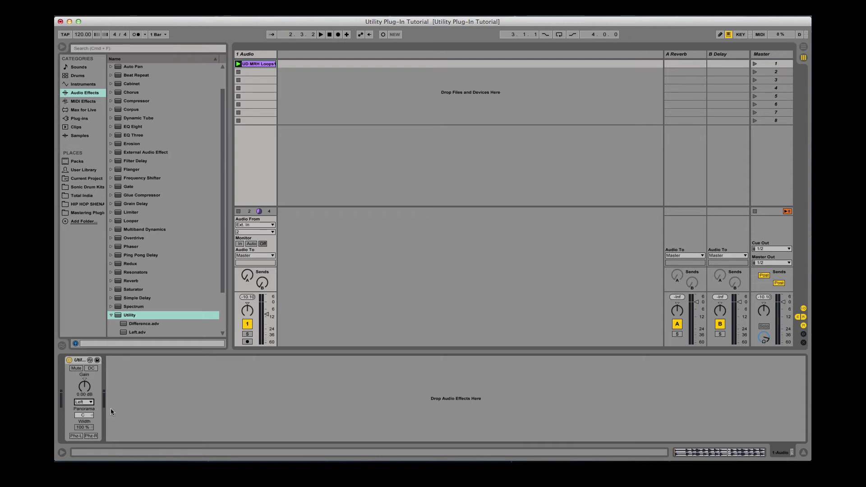
pyautogui.press('space')
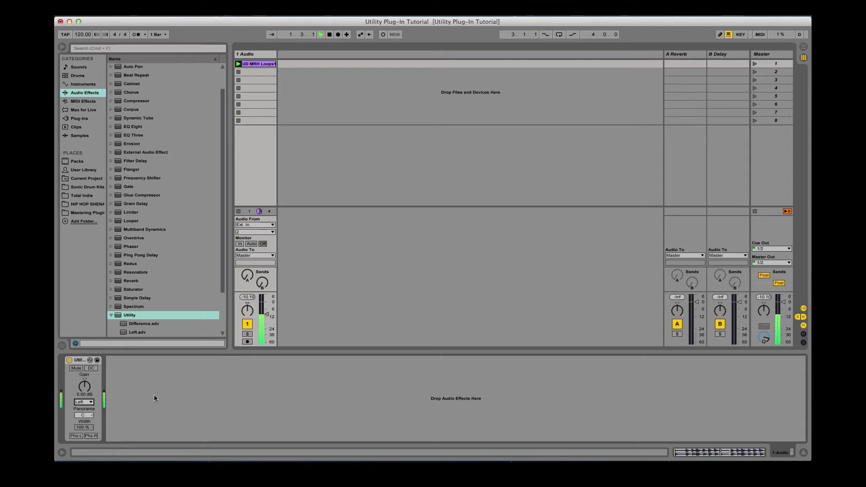
pyautogui.press('space')
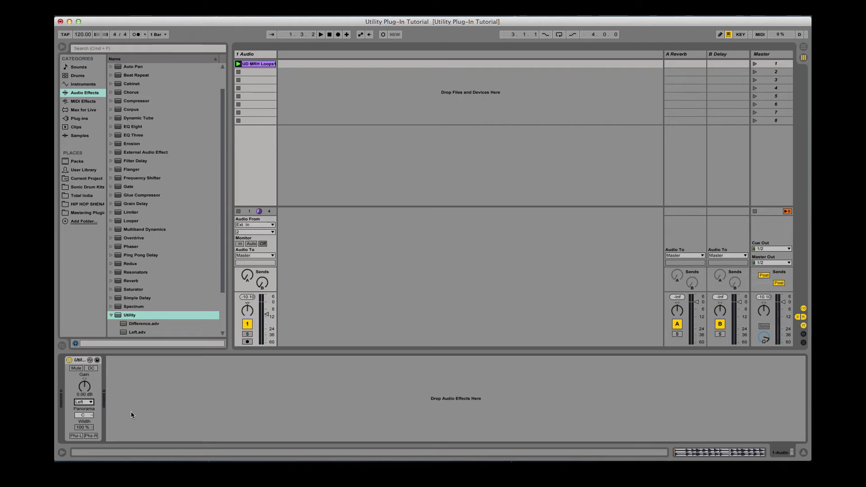
pyautogui.click(91, 401)
pyautogui.click(93, 401)
pyautogui.click(88, 402)
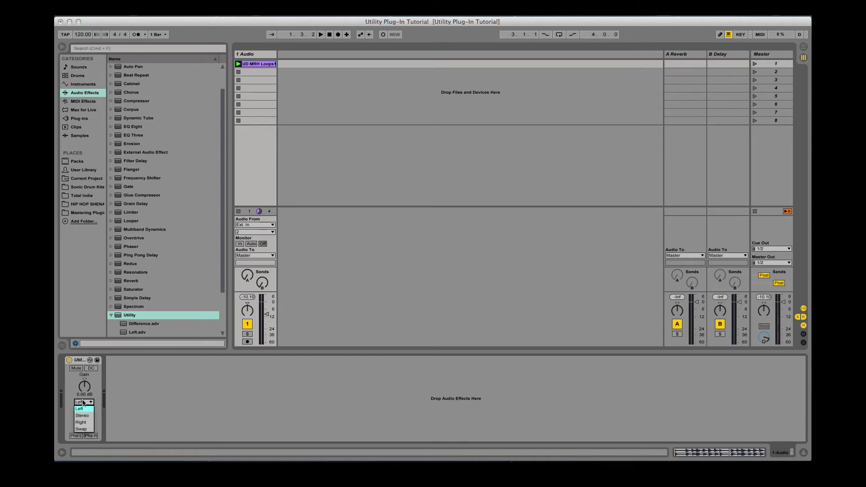
pyautogui.click(84, 414)
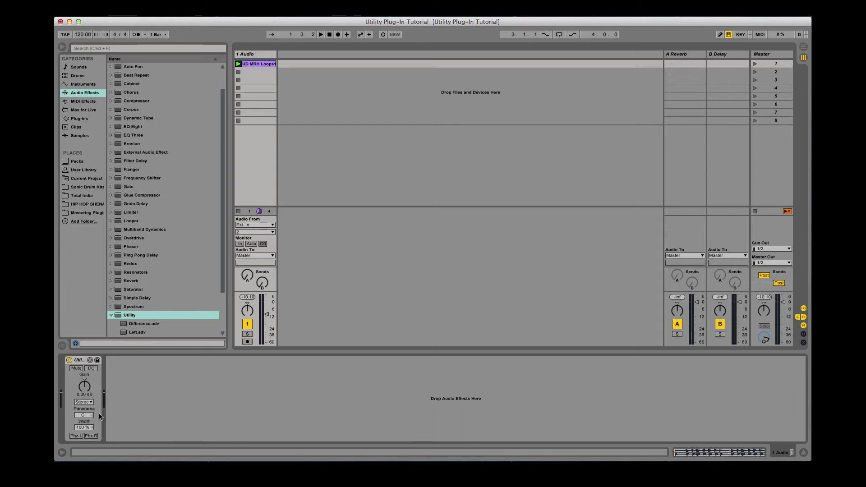
pyautogui.click(84, 416)
# - Adjust the track pan and Utility Panorama, then collapse Utility Width to 0.0 % for mono
pyautogui.click(247, 311)
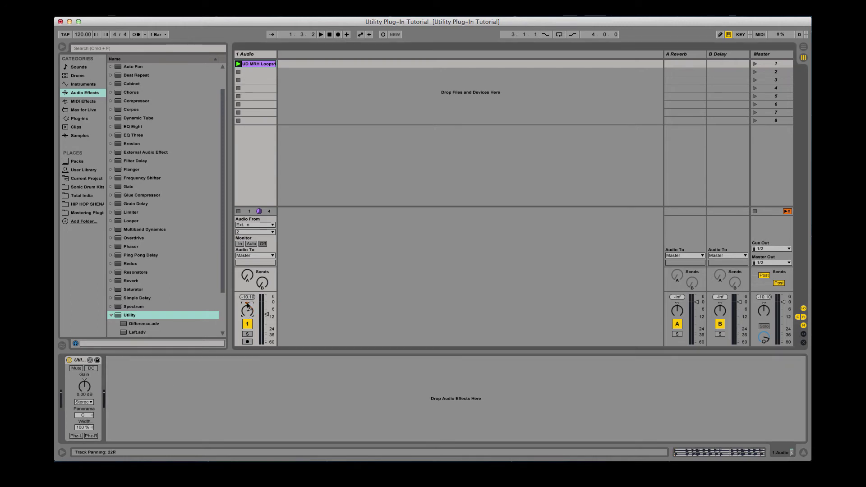
pyautogui.moveTo(247, 311); pyautogui.dragTo(248, 312)
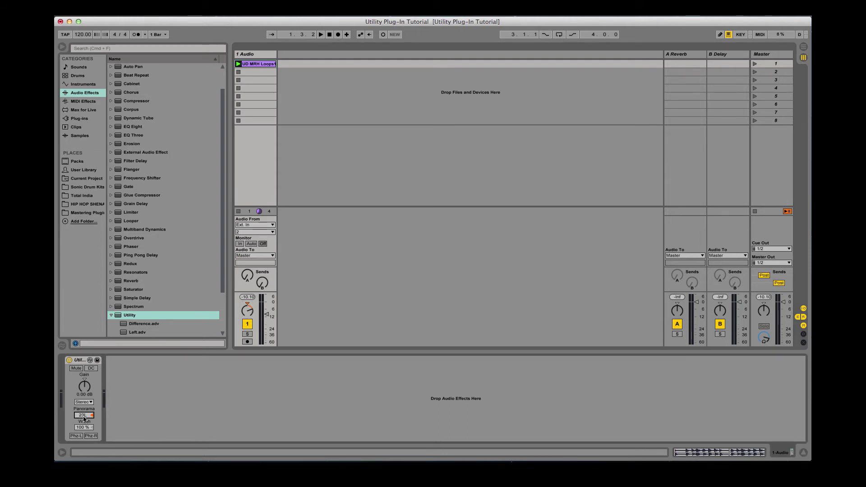
pyautogui.moveTo(84, 415)
pyautogui.mouseDown()
pyautogui.moveTo(99, 419)
pyautogui.moveTo(86, 412)
pyautogui.mouseUp()
pyautogui.moveTo(83, 415); pyautogui.dragTo(83, 412)
pyautogui.moveTo(83, 430); pyautogui.dragTo(83, 469)
# - Audition Utility Width amounts between 0 % and 200 % during playback, then enter Width 100 %
pyautogui.press('space')
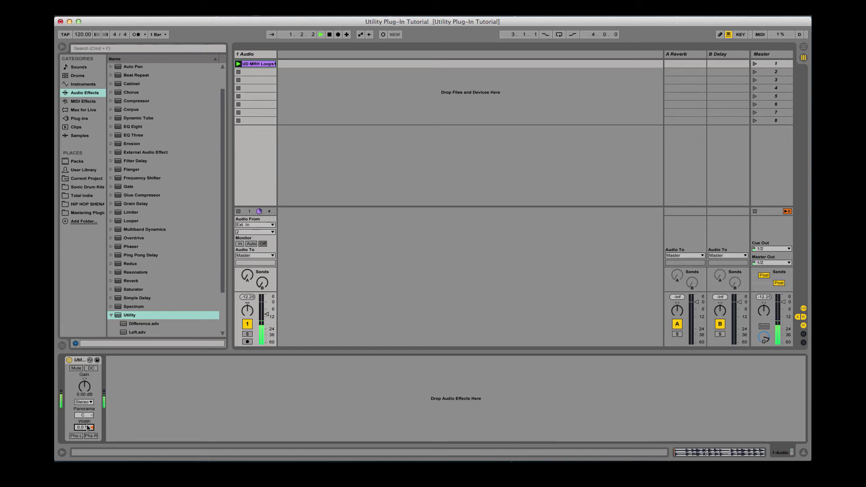
pyautogui.press('Delete')
pyautogui.press('space')
pyautogui.press('space')
pyautogui.moveTo(89, 429); pyautogui.dragTo(89, 451)
pyautogui.press('space')
pyautogui.click(91, 426)
pyautogui.write('000')
pyautogui.press('Return')
pyautogui.click(91, 436)
pyautogui.click(75, 437)
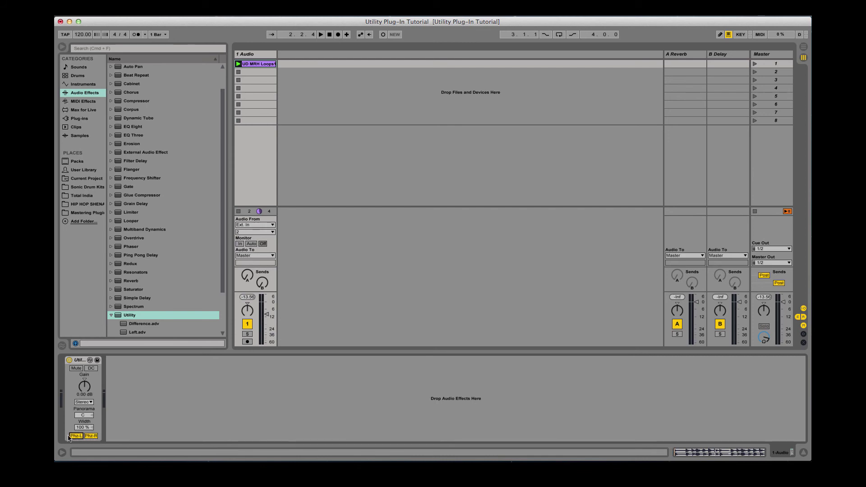
pyautogui.click(76, 436)
pyautogui.click(91, 436)
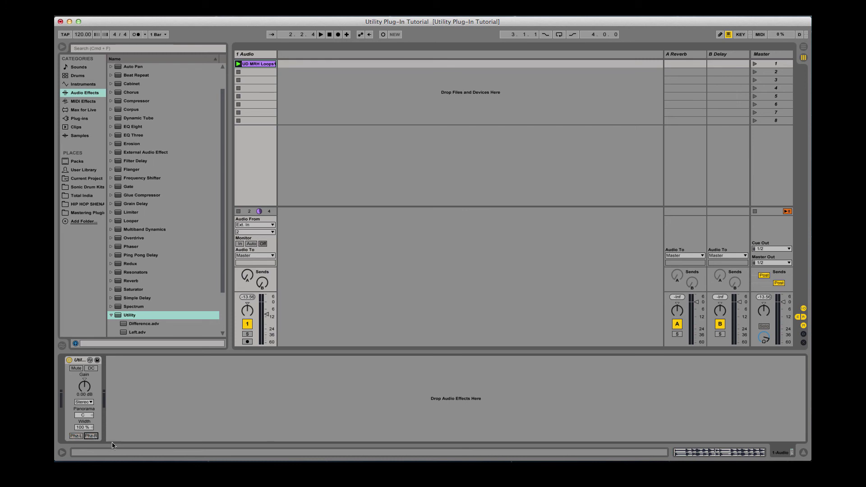
pyautogui.click(75, 437)
pyautogui.click(76, 436)
pyautogui.click(85, 402)
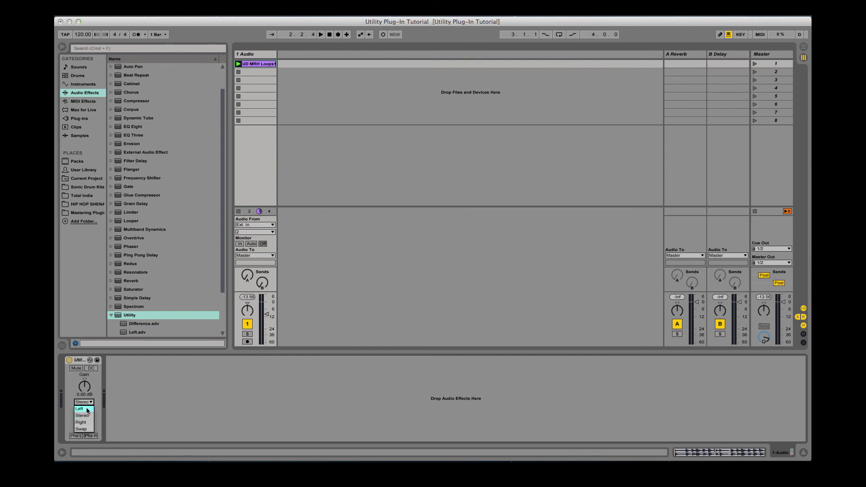
pyautogui.click(131, 396)
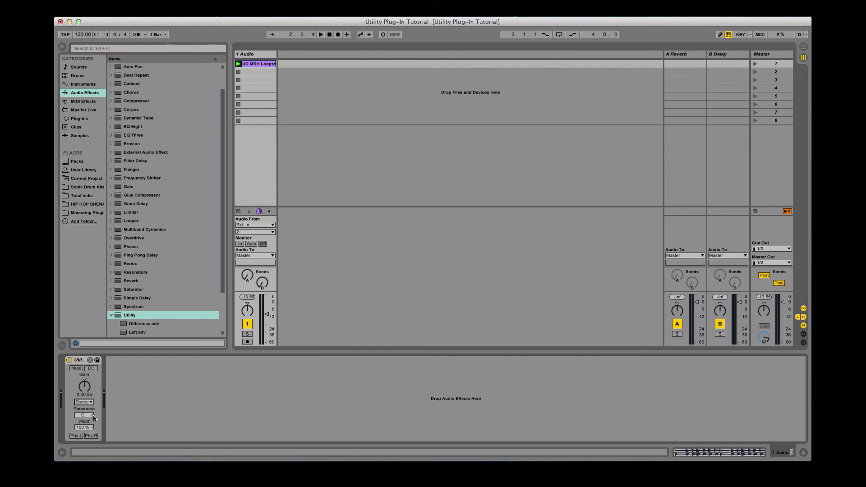